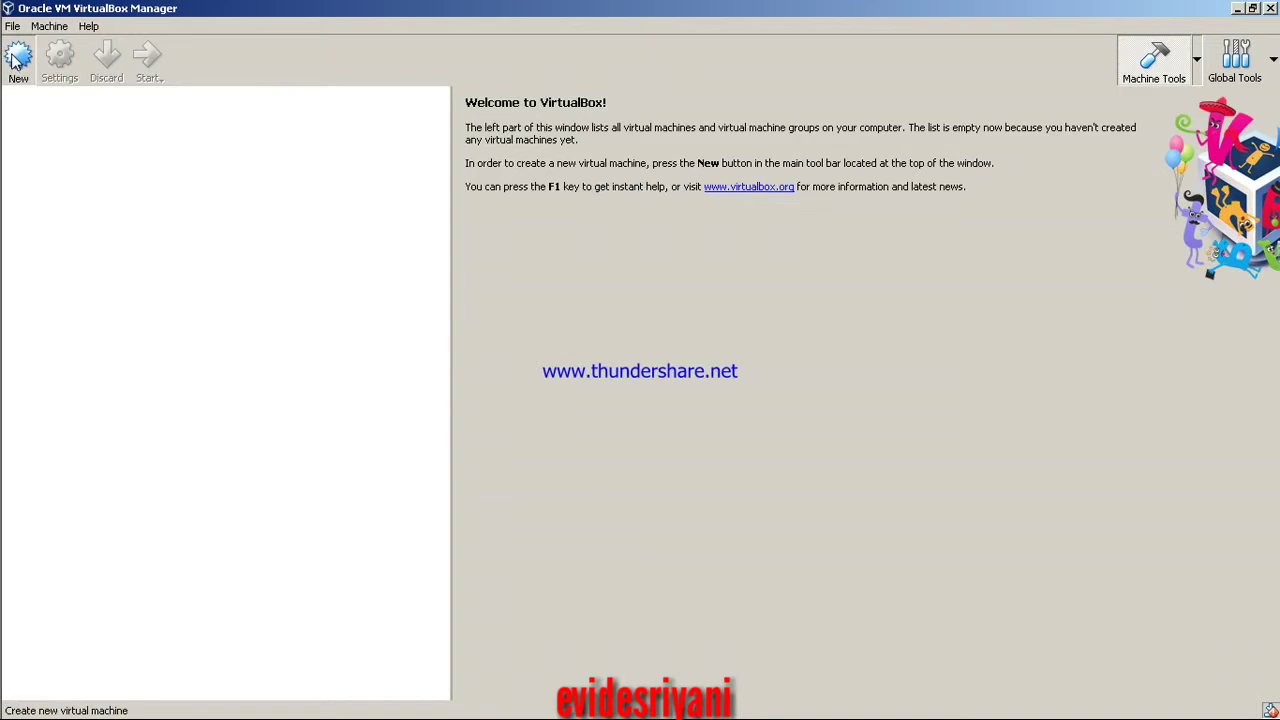
Create a virtual machine named nstal with type Microsoft Windows, keeping the suggested version and 2048 MB of memory.
{"action": "left_click", "coordinate": [17, 58]}
{"action": "type", "text": "n"}
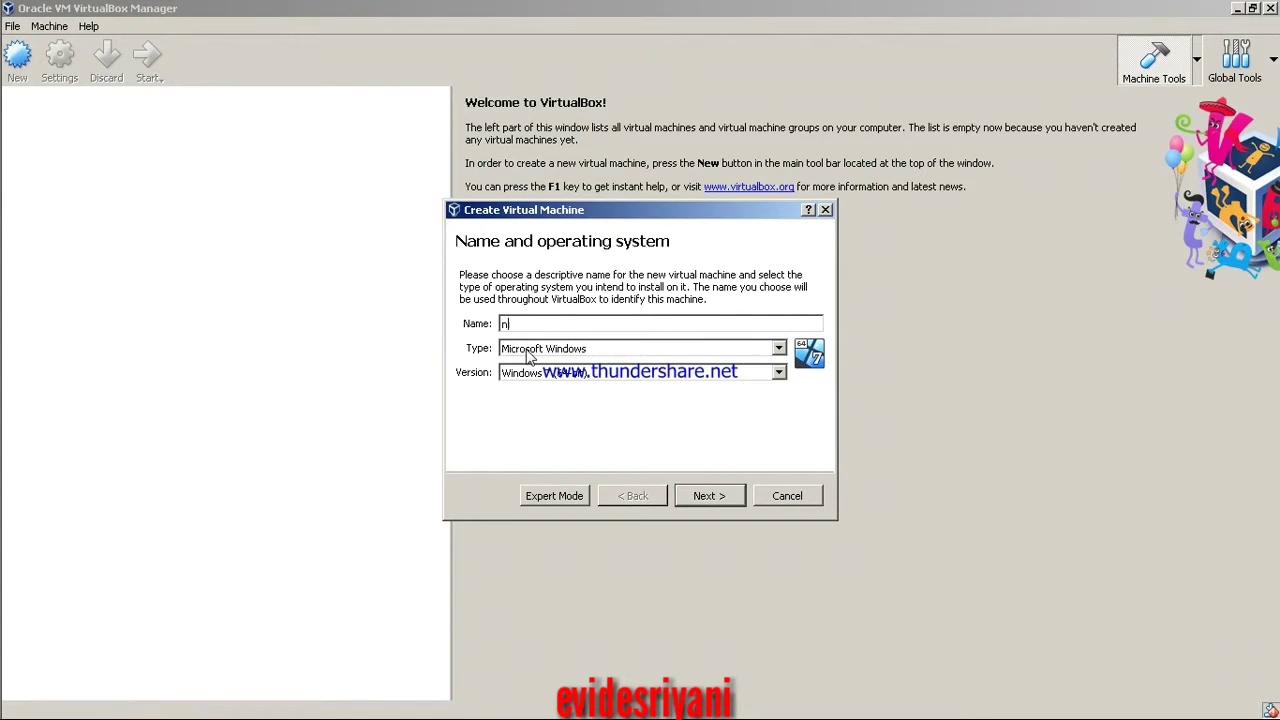
{"action": "type", "text": "stal"}
{"action": "left_click", "coordinate": [718, 497]}
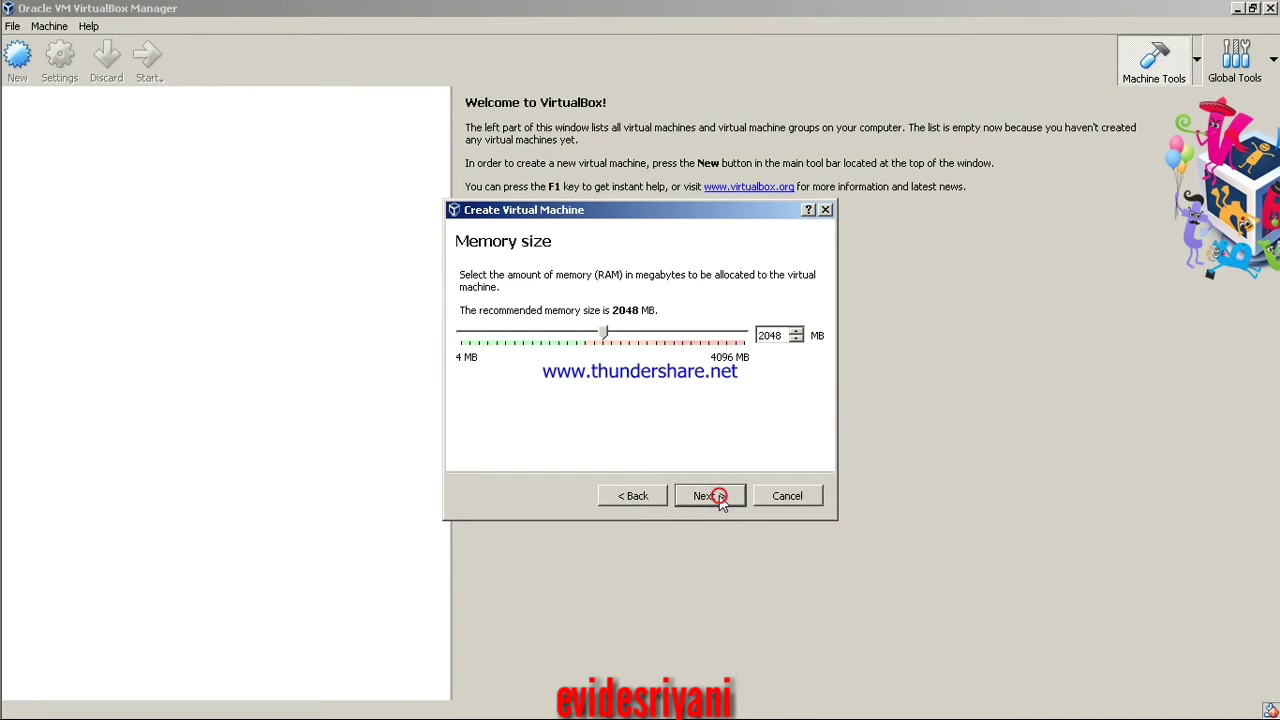
{"action": "left_click", "coordinate": [718, 497]}
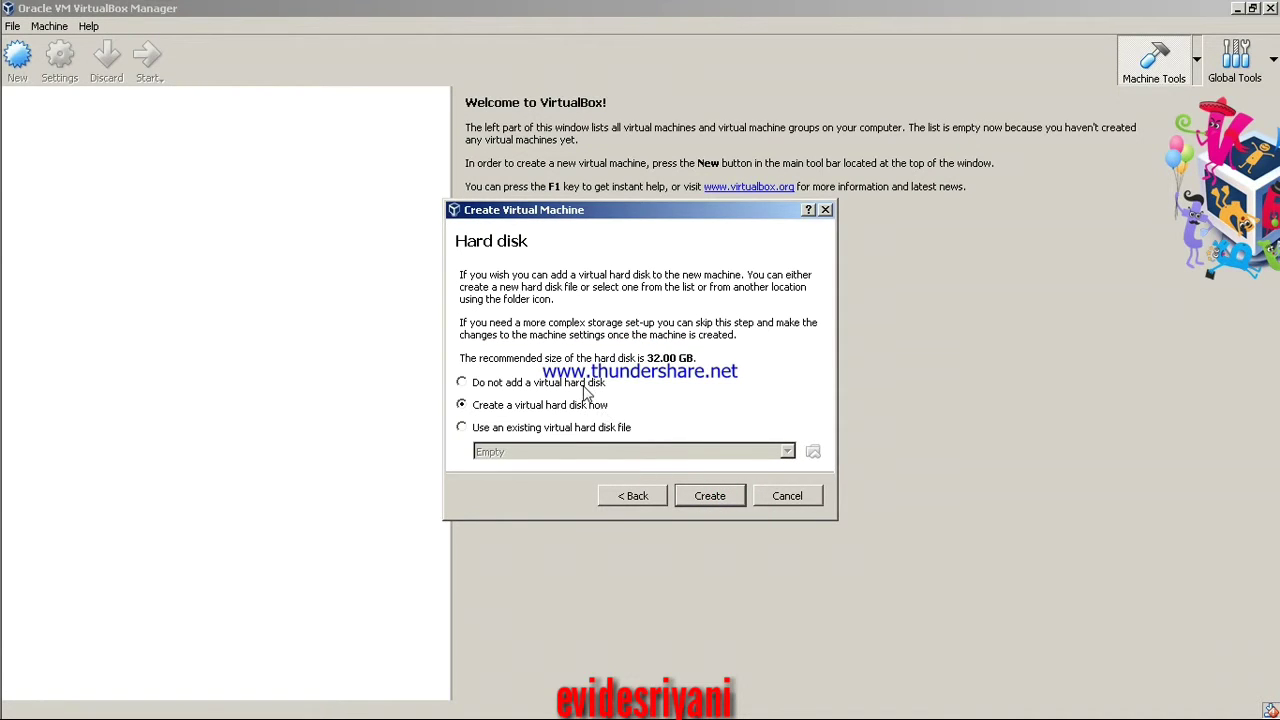
Create a dynamically allocated 32.00 GB VDI virtual hard disk named nstal for the machine.
{"action": "left_click", "coordinate": [706, 494]}
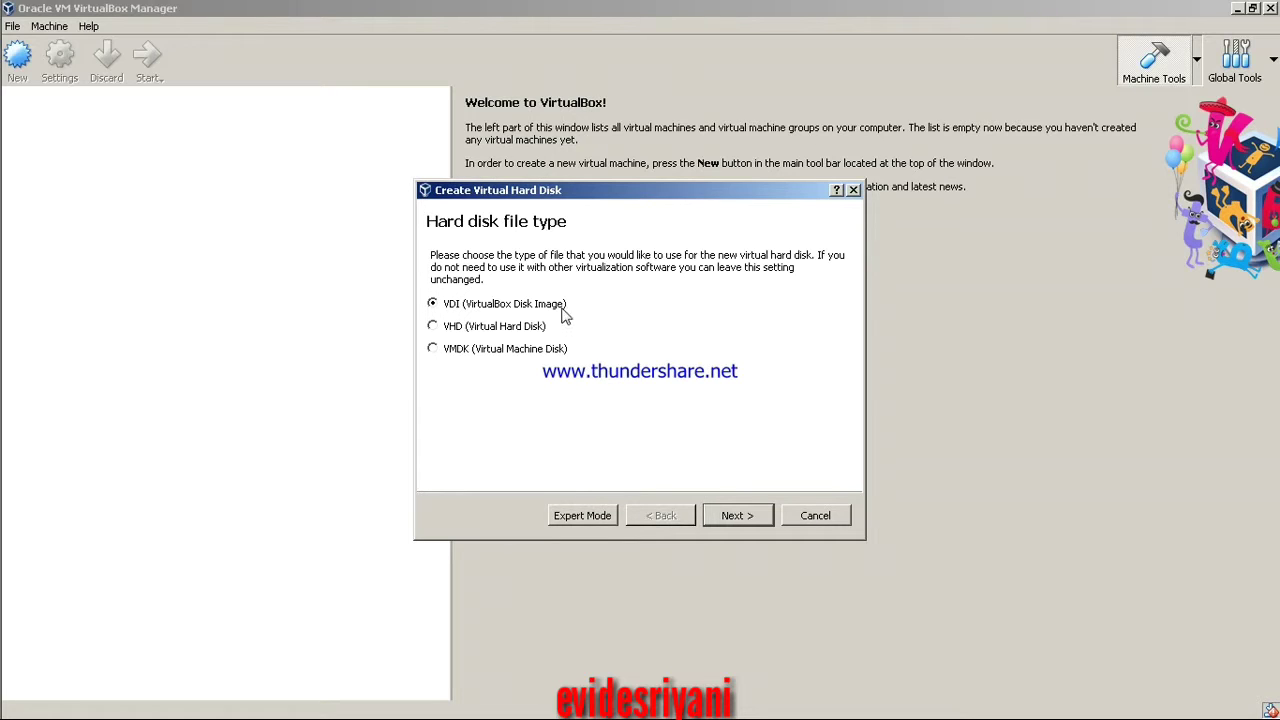
{"action": "left_click", "coordinate": [737, 515]}
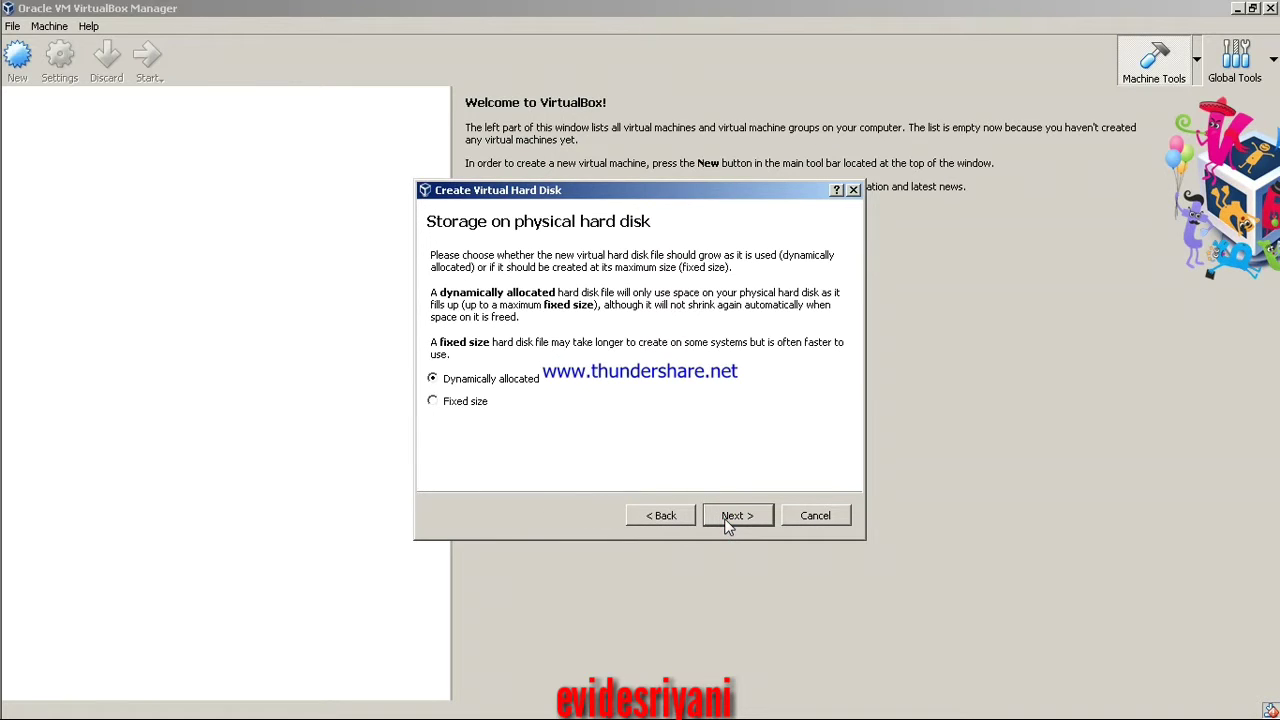
{"action": "left_click", "coordinate": [724, 522]}
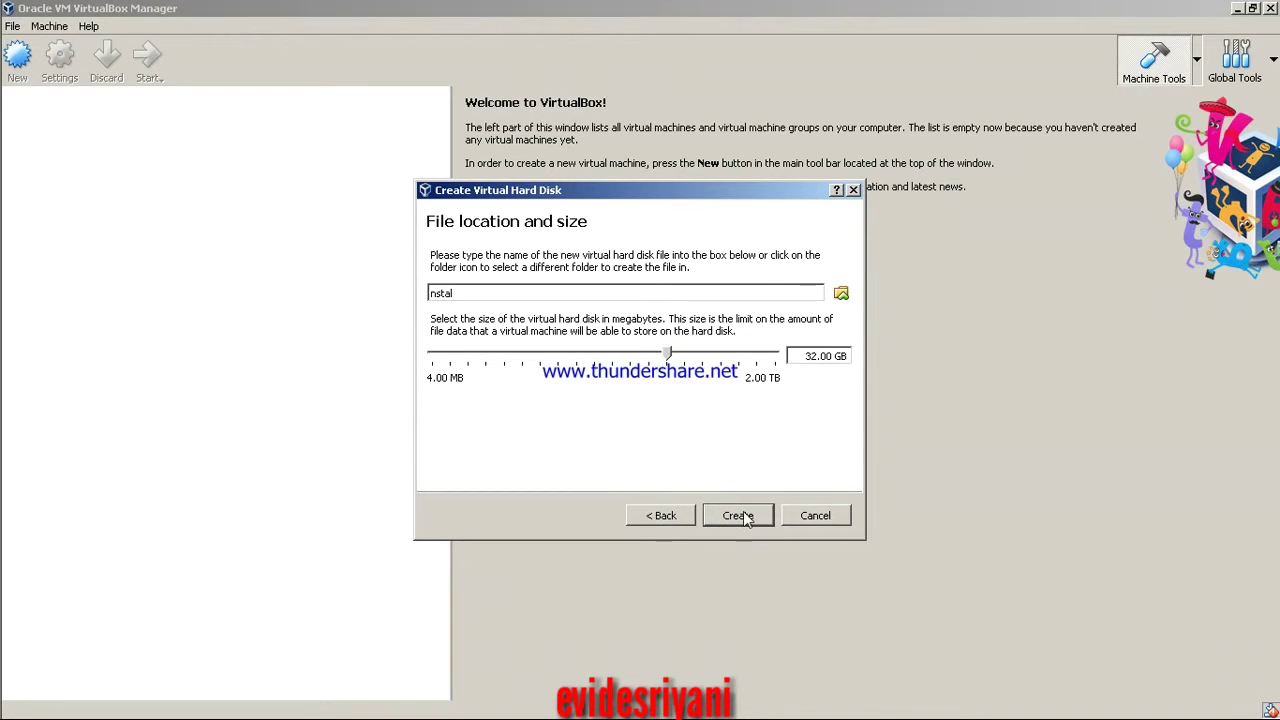
{"action": "left_click", "coordinate": [742, 516]}
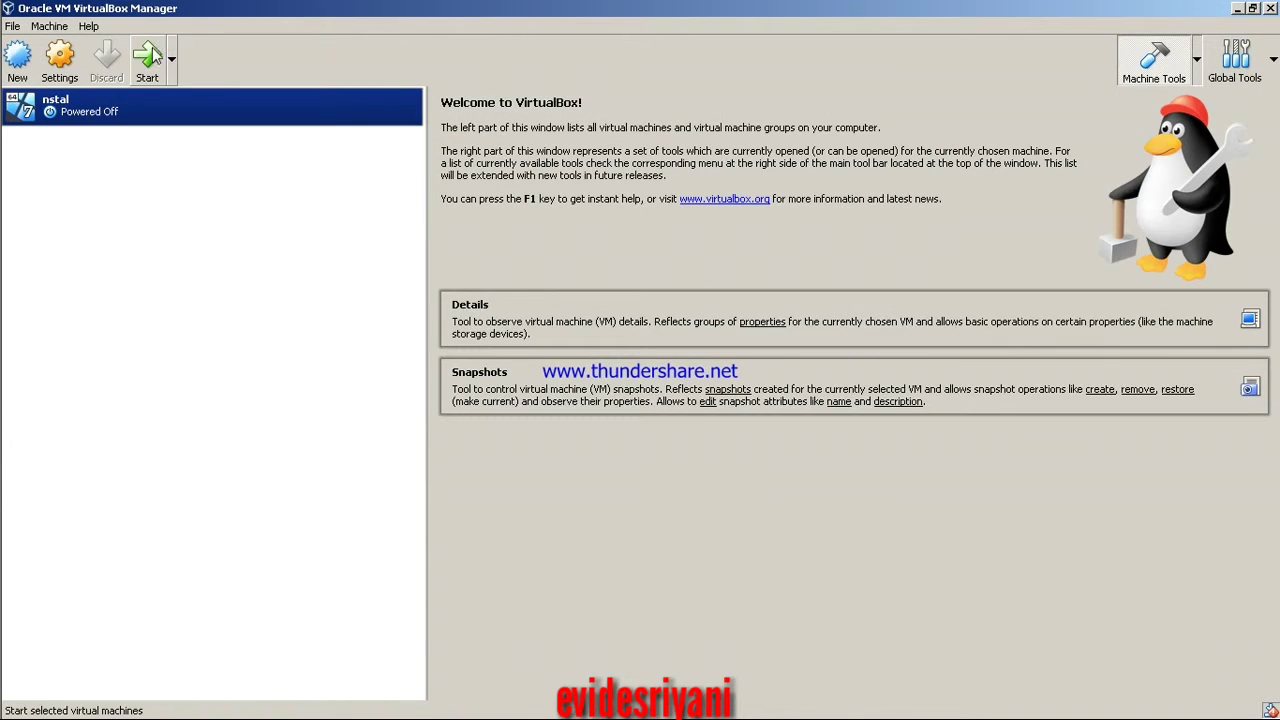
Start the nstal machine with W7_DVD.iso from the iso windoo folder as its start-up disk.
{"action": "left_click", "coordinate": [148, 60]}
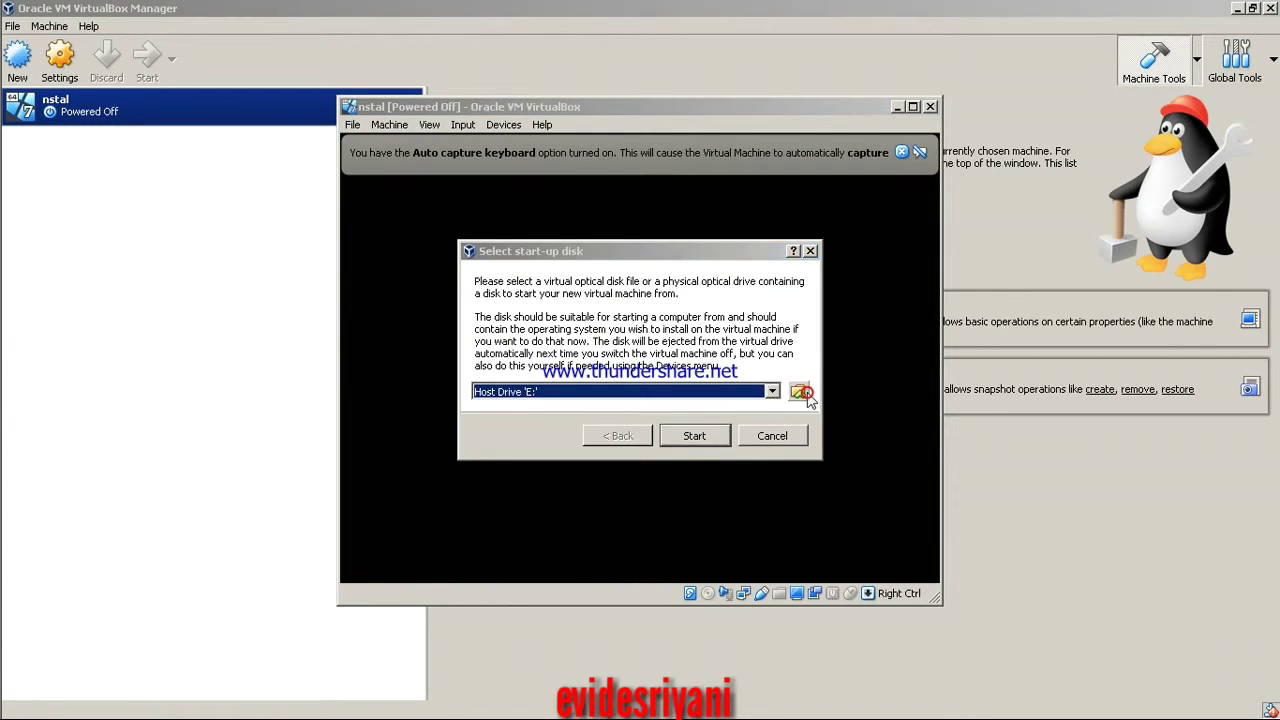
{"action": "left_click", "coordinate": [799, 392]}
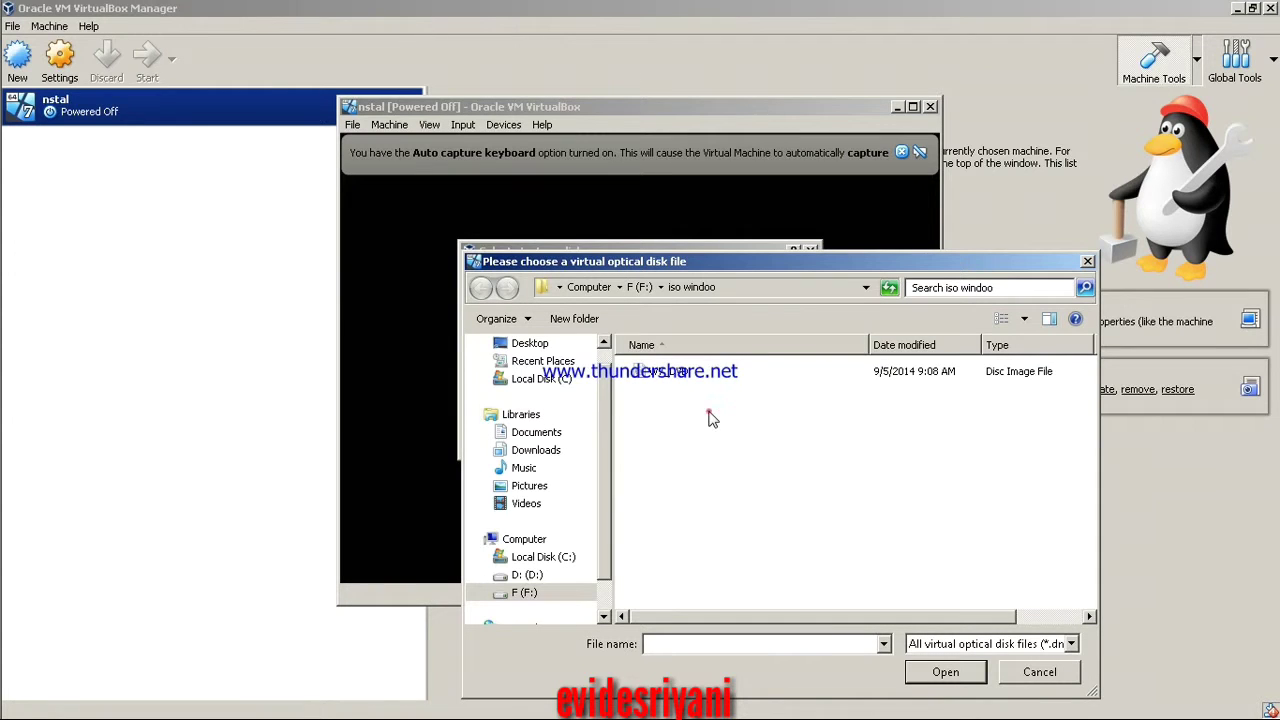
{"action": "left_click", "coordinate": [727, 366]}
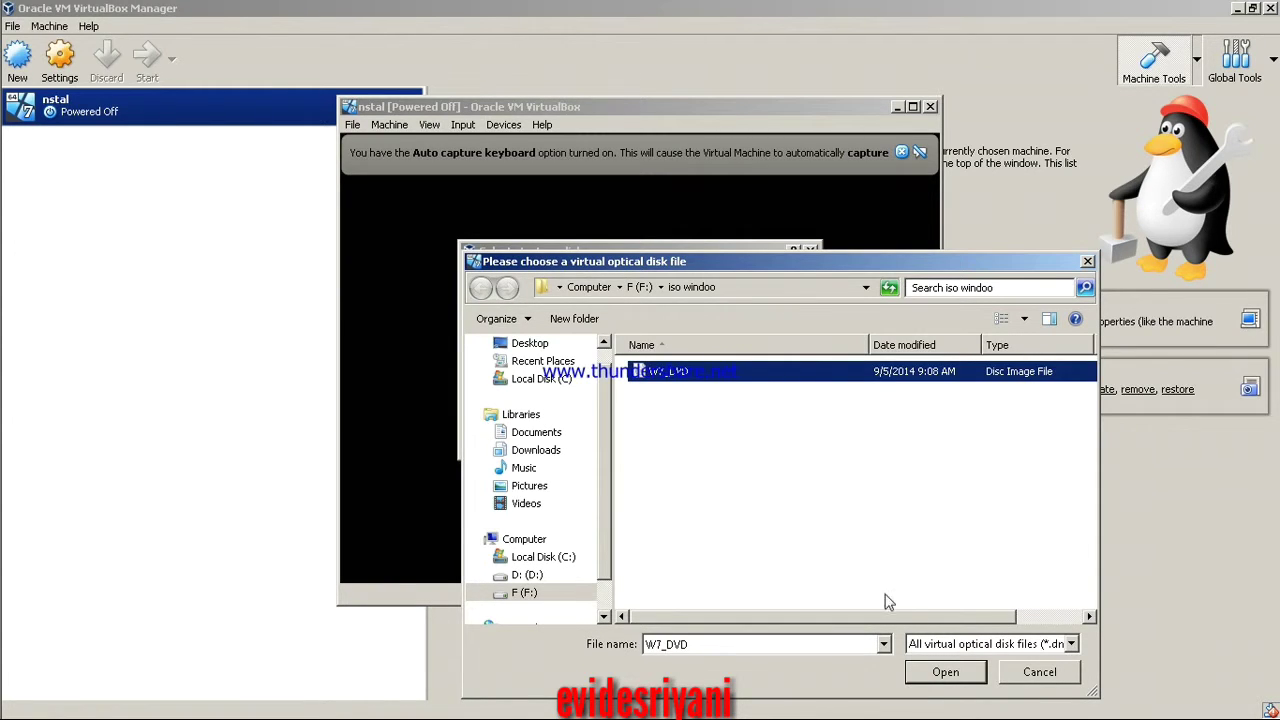
{"action": "left_click", "coordinate": [945, 671]}
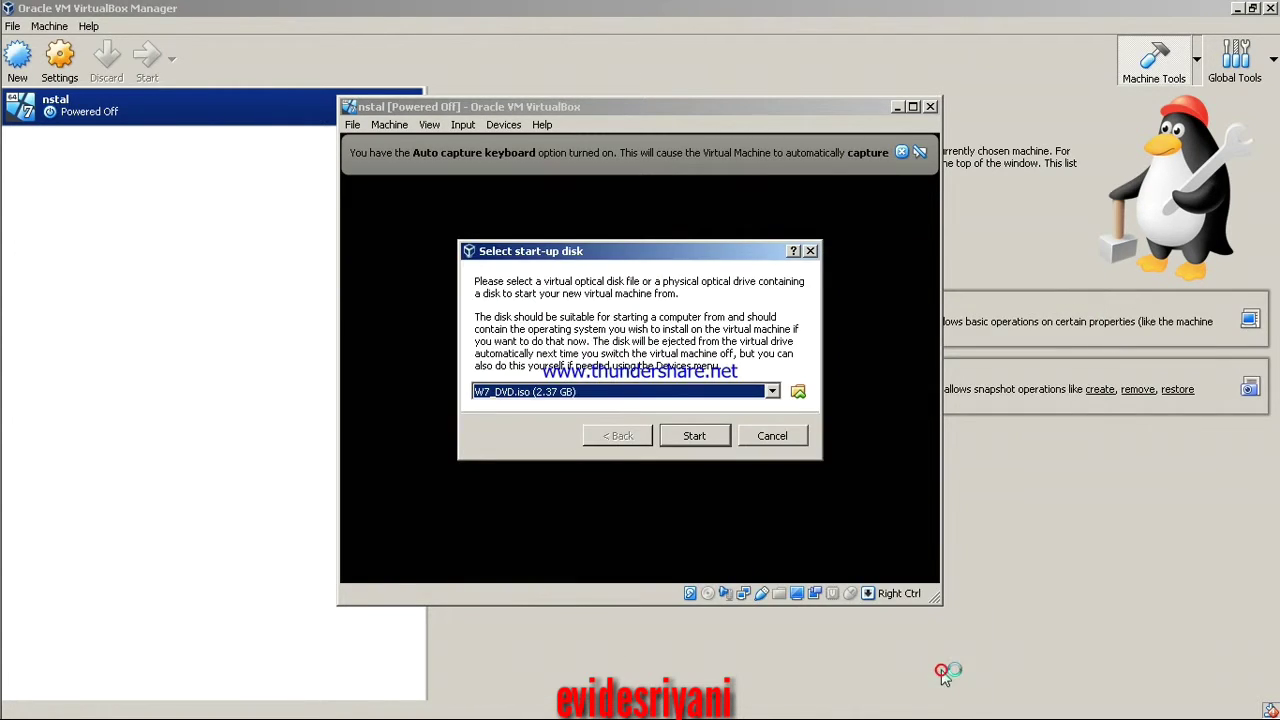
{"action": "left_click", "coordinate": [700, 440]}
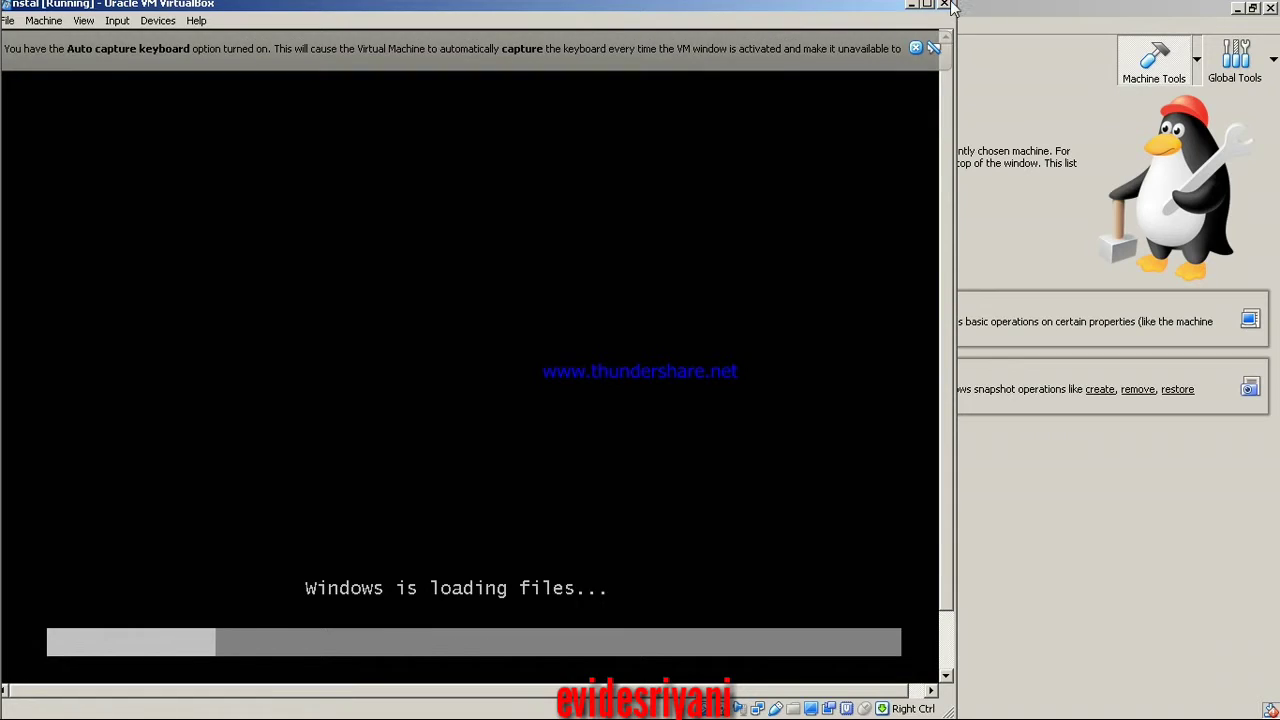
Maximize the running machine's window and dismiss the keyboard capture notice and the color scheme prompt.
{"action": "left_click", "coordinate": [927, 4]}
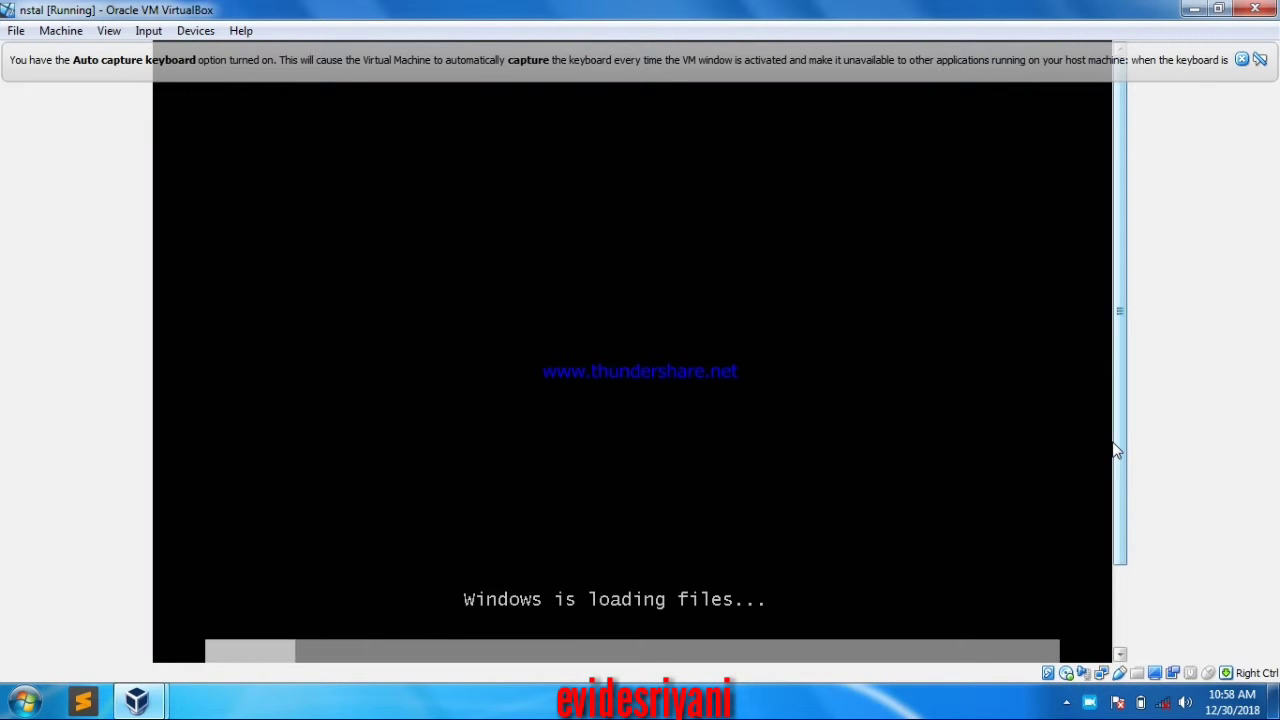
{"action": "left_click", "coordinate": [1241, 59]}
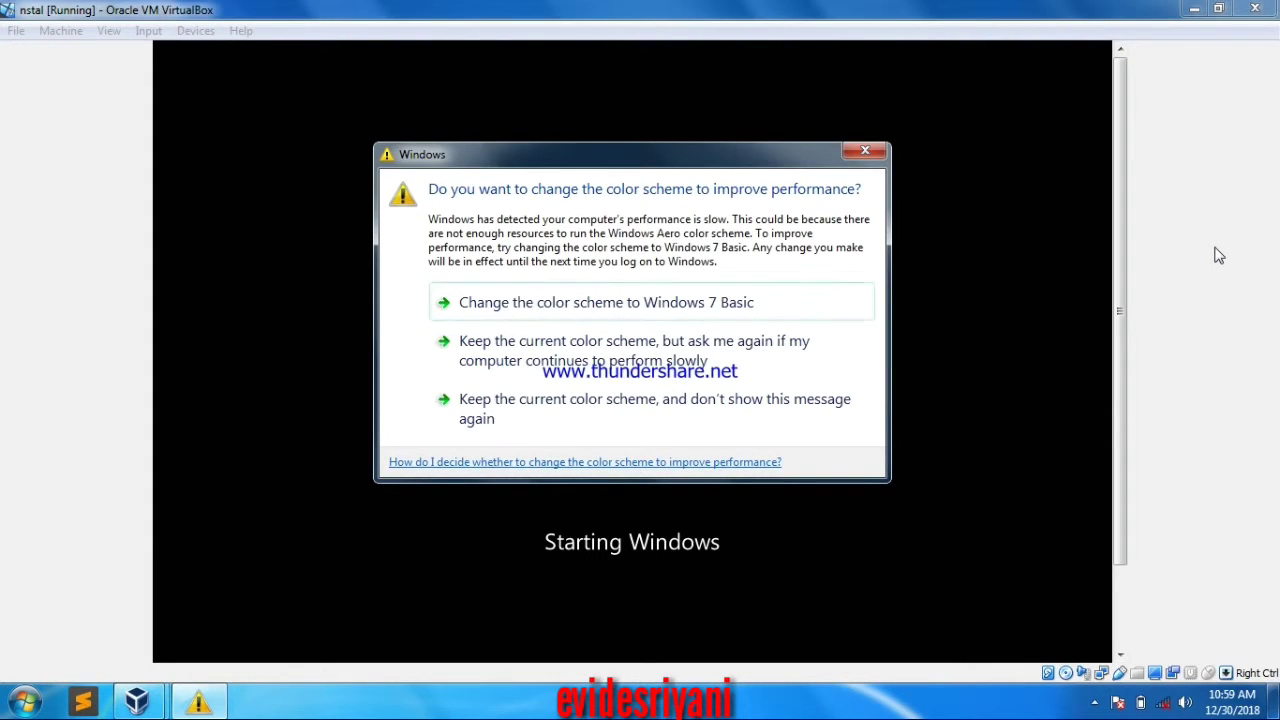
{"action": "left_click", "coordinate": [865, 153]}
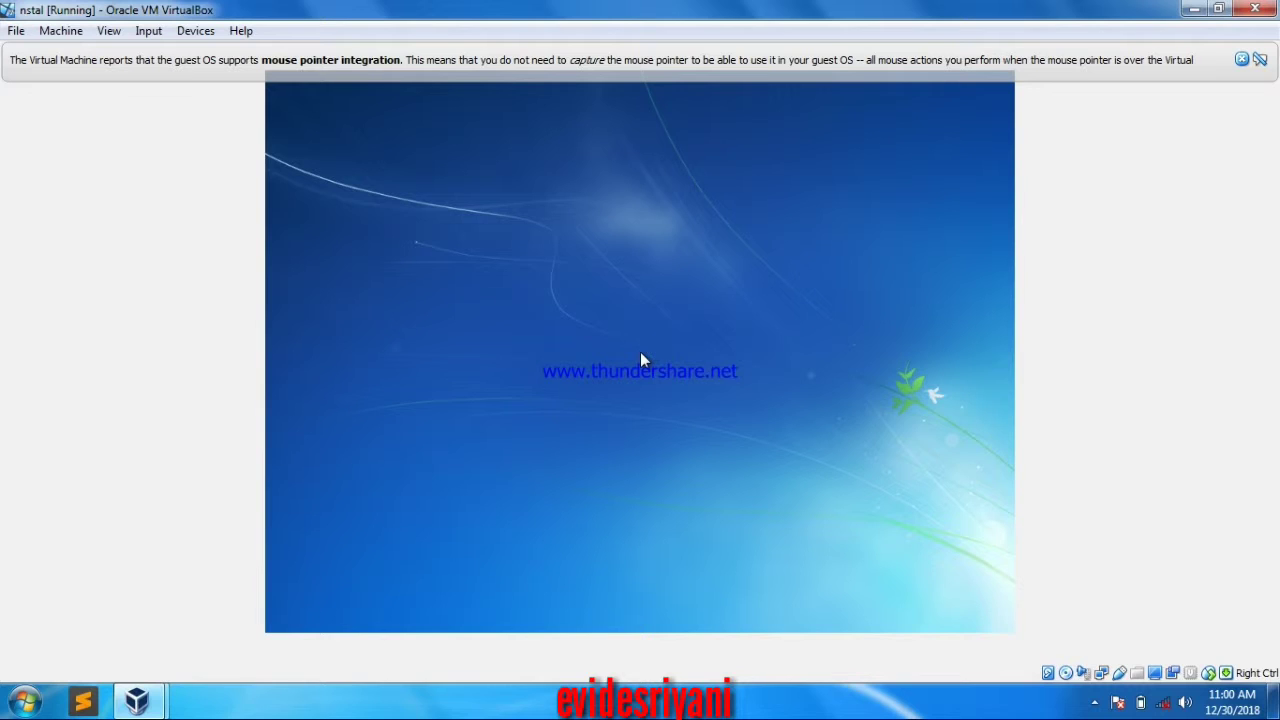
Set the Windows 7 time and currency format to Indonesian (Indonesia) and begin the installation.
{"action": "left_click", "coordinate": [760, 395]}
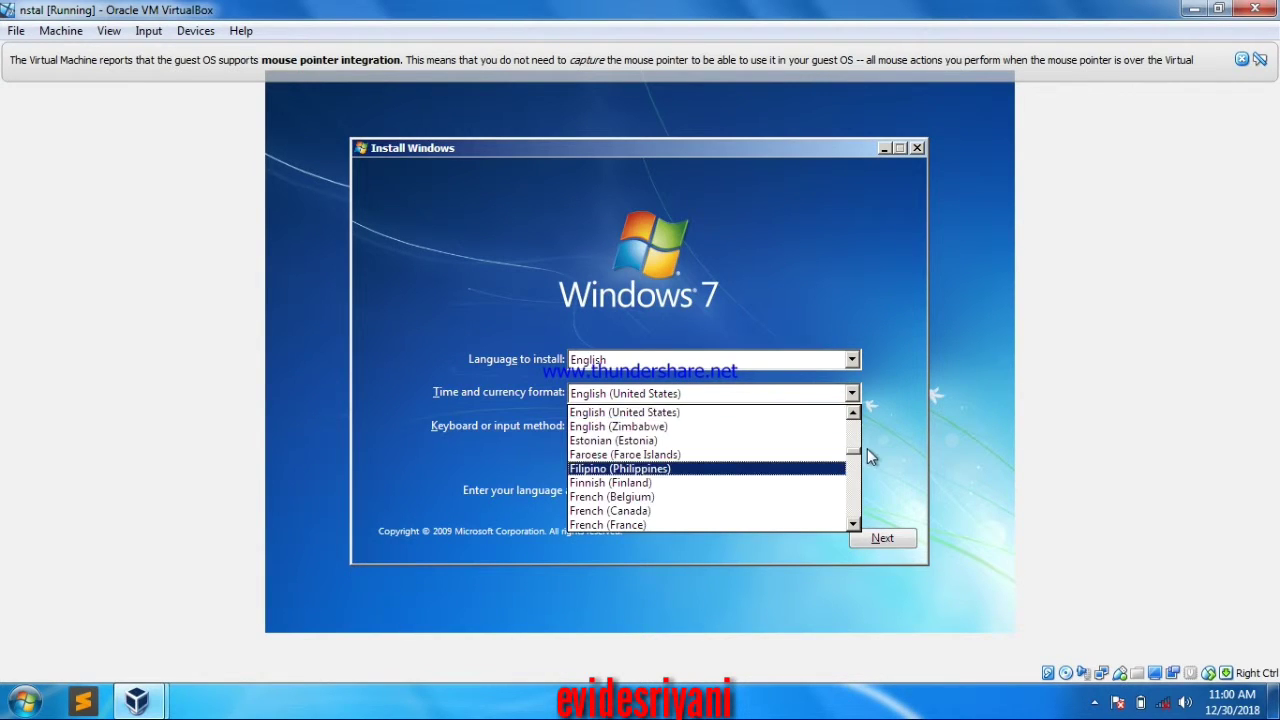
{"action": "scroll", "coordinate": [867, 455], "scroll_direction": "down", "scroll_amount": 7}
{"action": "left_click", "coordinate": [689, 524]}
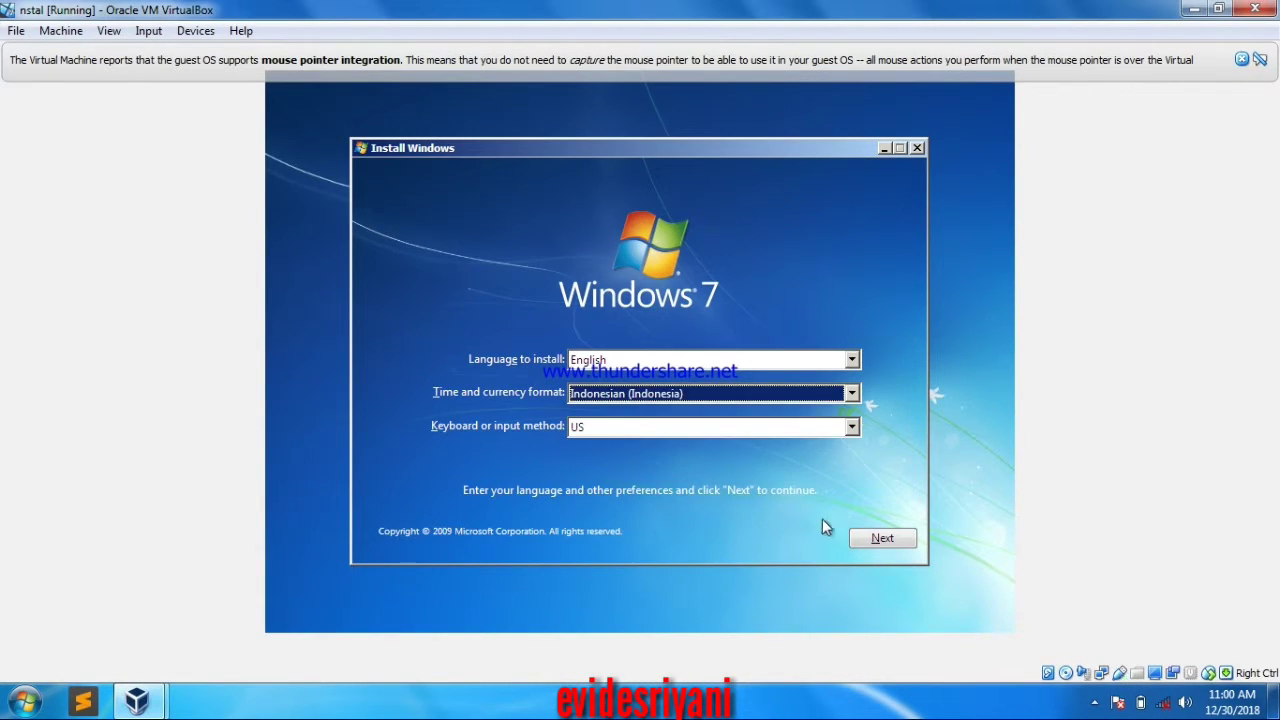
{"action": "left_click", "coordinate": [880, 538]}
{"action": "left_click", "coordinate": [676, 354]}
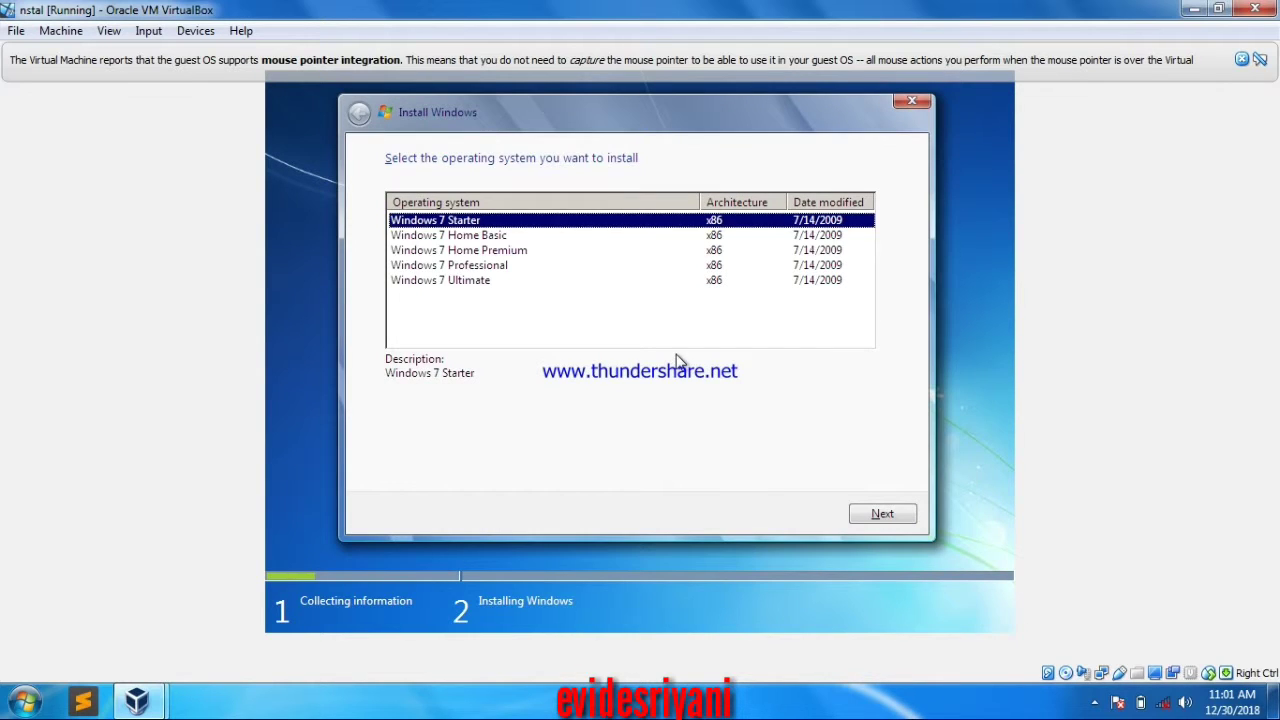
Choose Windows 7 Professional as the operating system to install and accept its license terms.
{"action": "left_click", "coordinate": [606, 266]}
{"action": "left_click", "coordinate": [866, 512]}
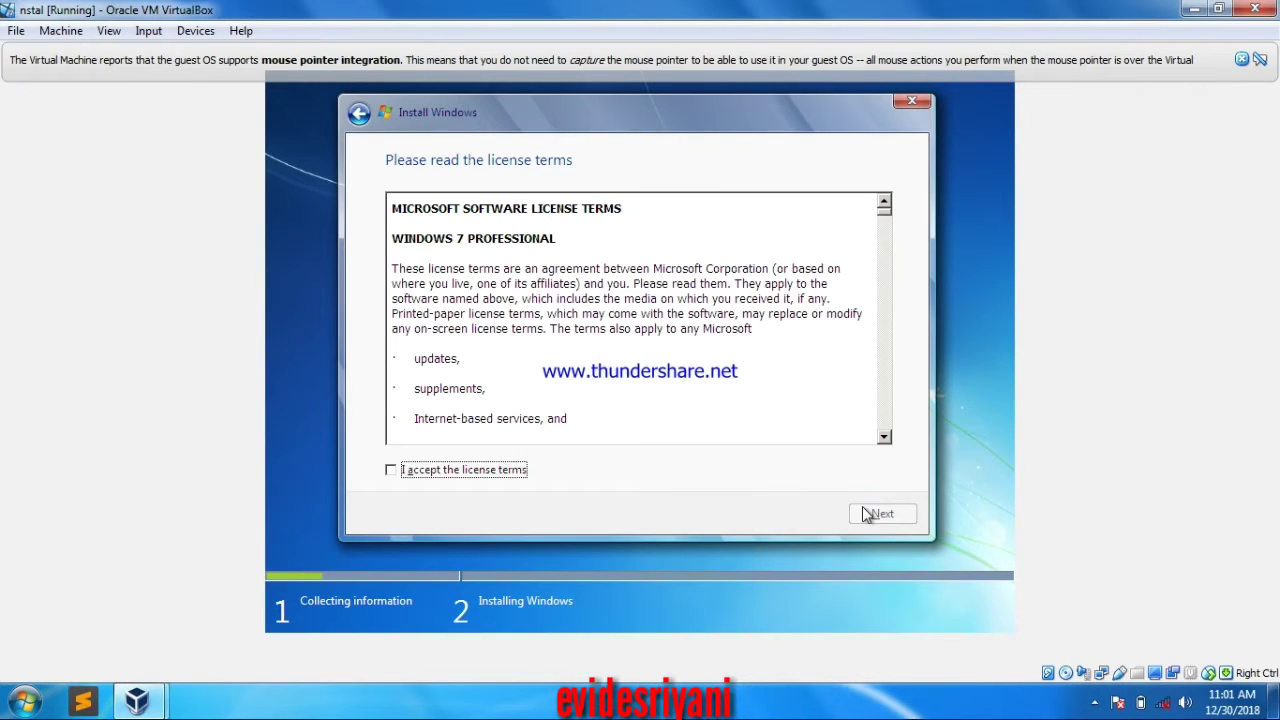
{"action": "left_click", "coordinate": [512, 469]}
{"action": "left_click", "coordinate": [896, 516]}
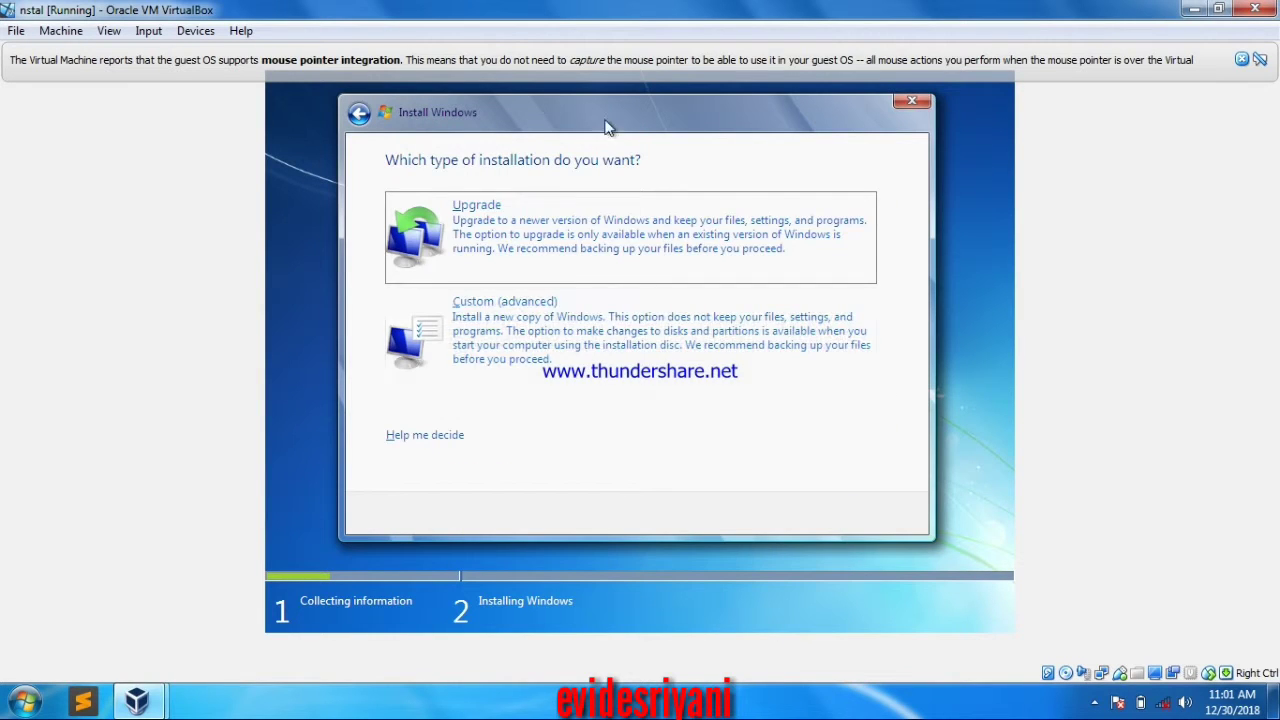
Start a Custom (advanced) installation on the preselected disk and dismiss the color scheme prompt.
{"action": "left_click", "coordinate": [640, 302]}
{"action": "left_click", "coordinate": [882, 515]}
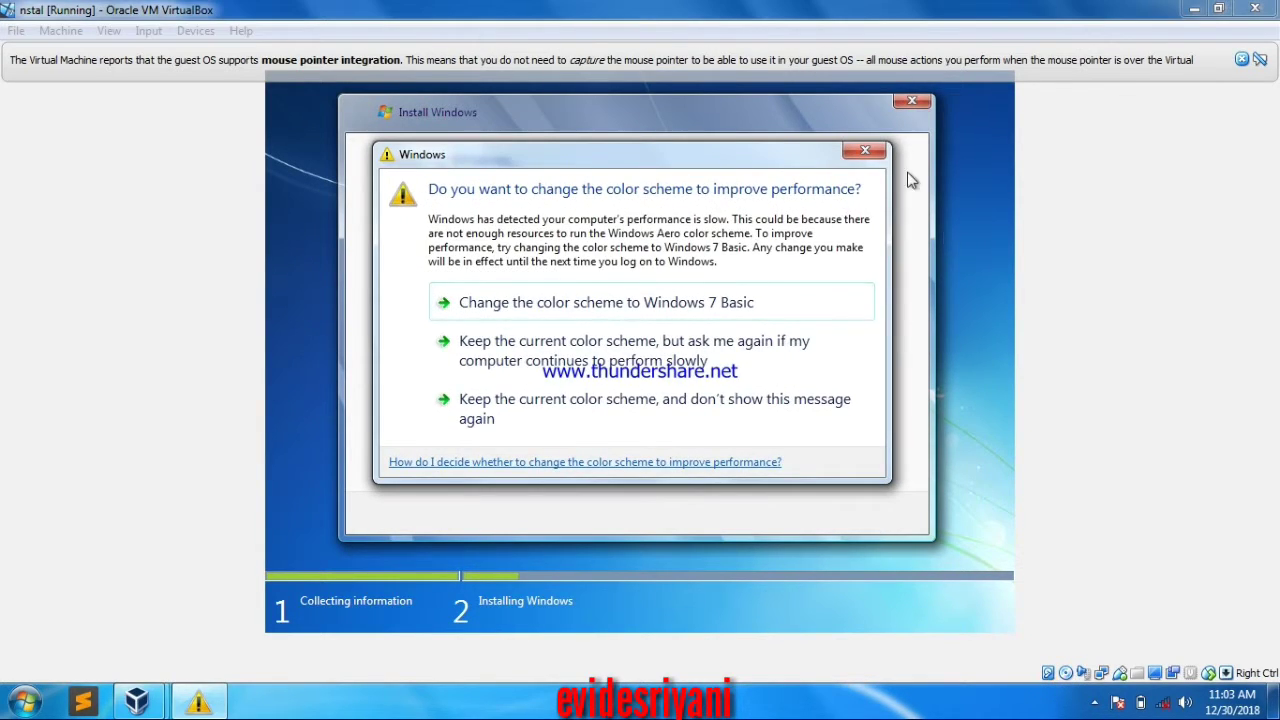
{"action": "left_click", "coordinate": [914, 181]}
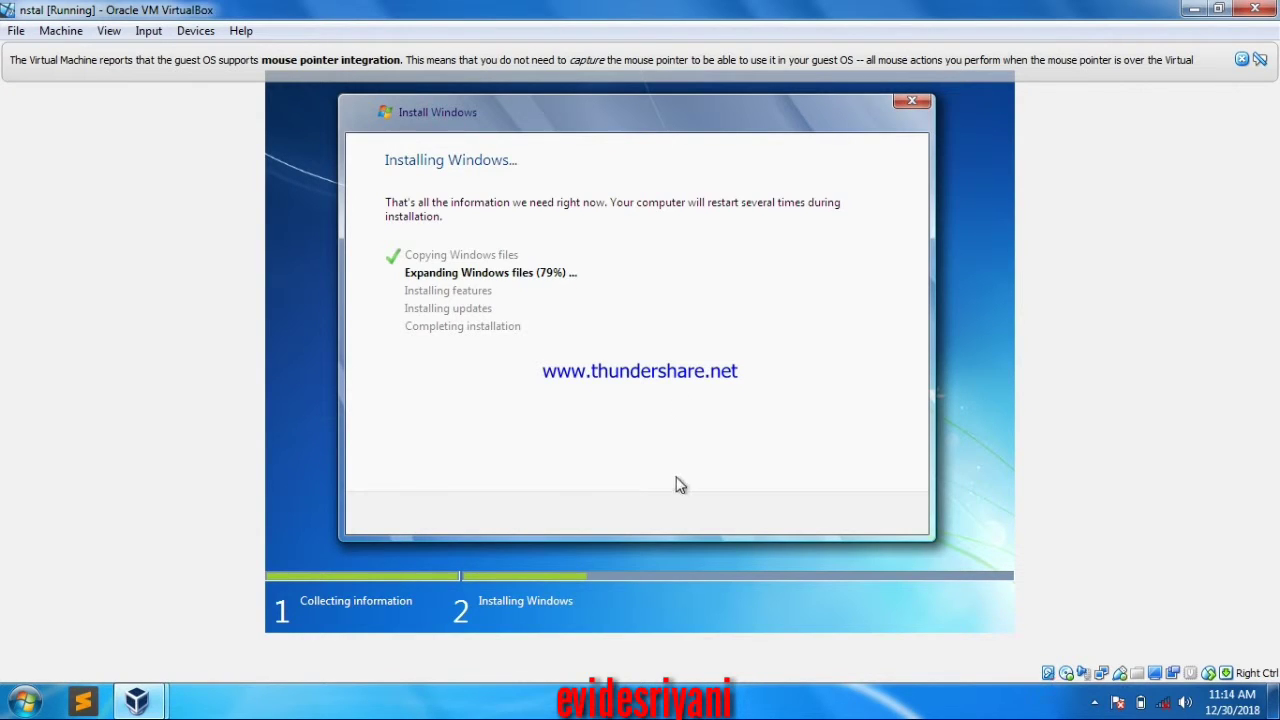
{"action": "left_click", "coordinate": [1094, 704]}
{"action": "left_click", "coordinate": [1093, 706]}
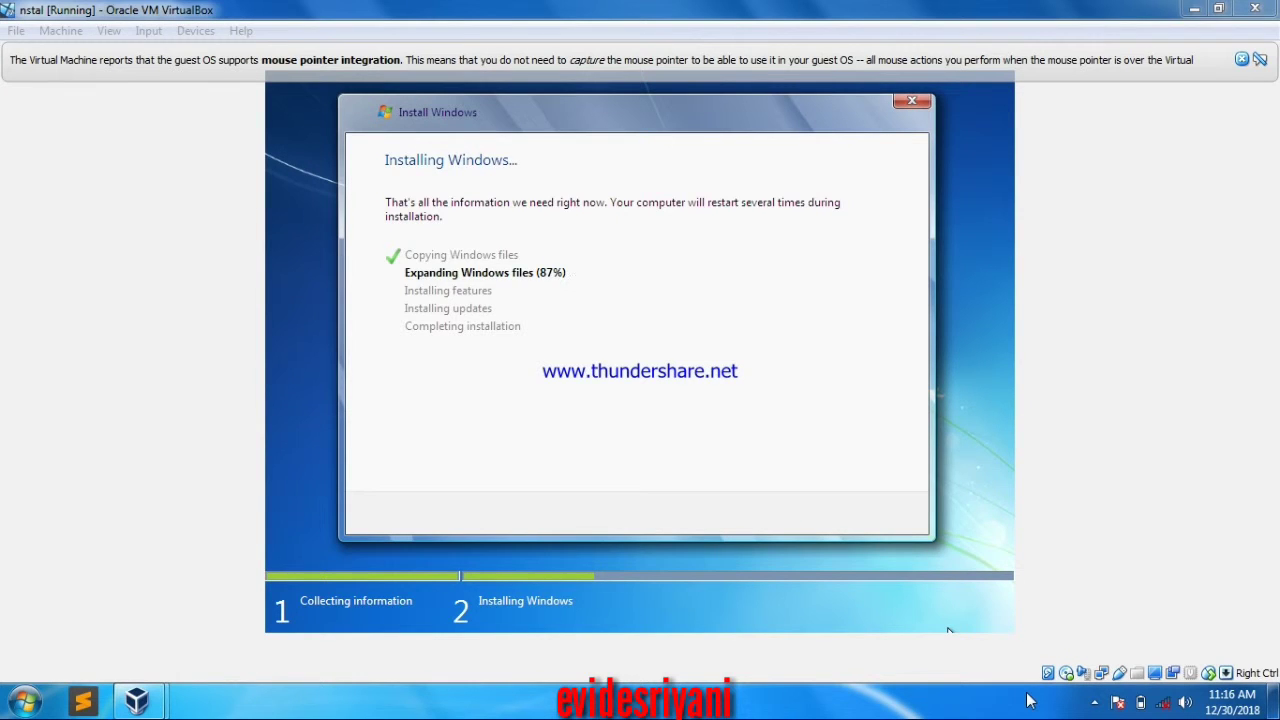
{"action": "left_click", "coordinate": [775, 408]}
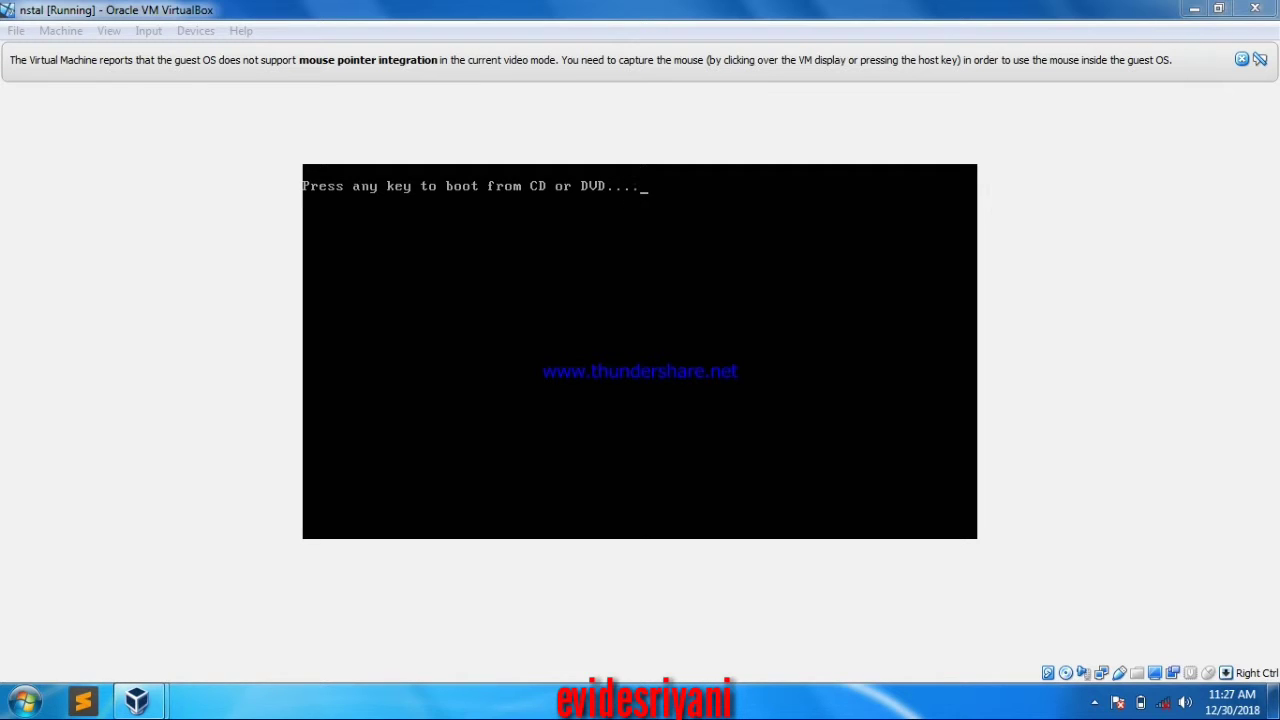
{"action": "key", "text": "Return"}
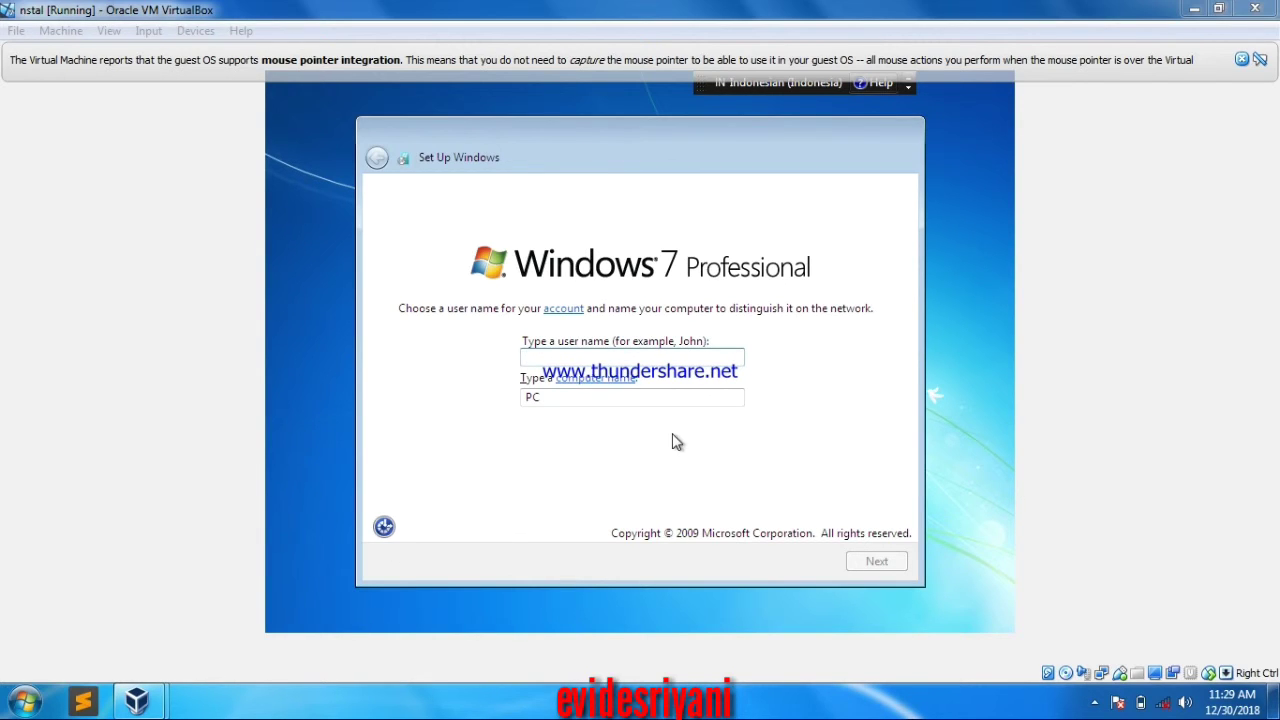
Enter the account's user name in Windows setup, leaving the password and product key blank.
{"action": "left_click", "coordinate": [577, 354]}
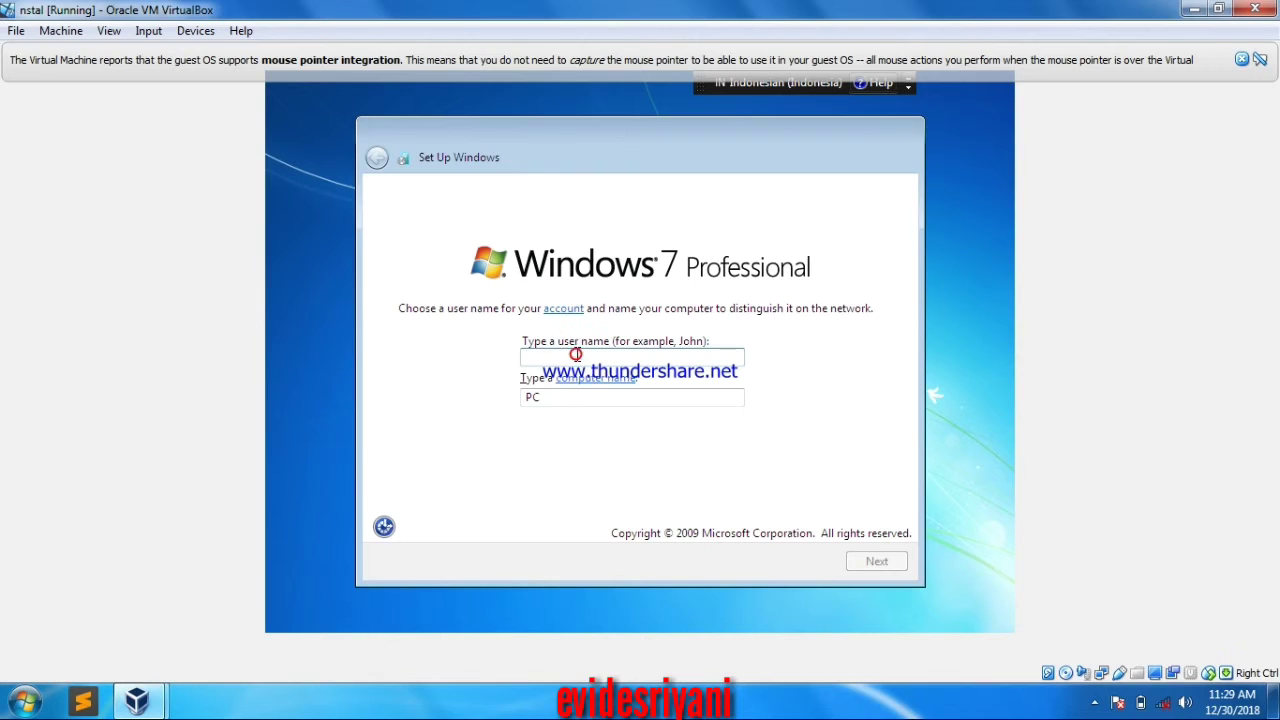
{"action": "type", "text": "ev"}
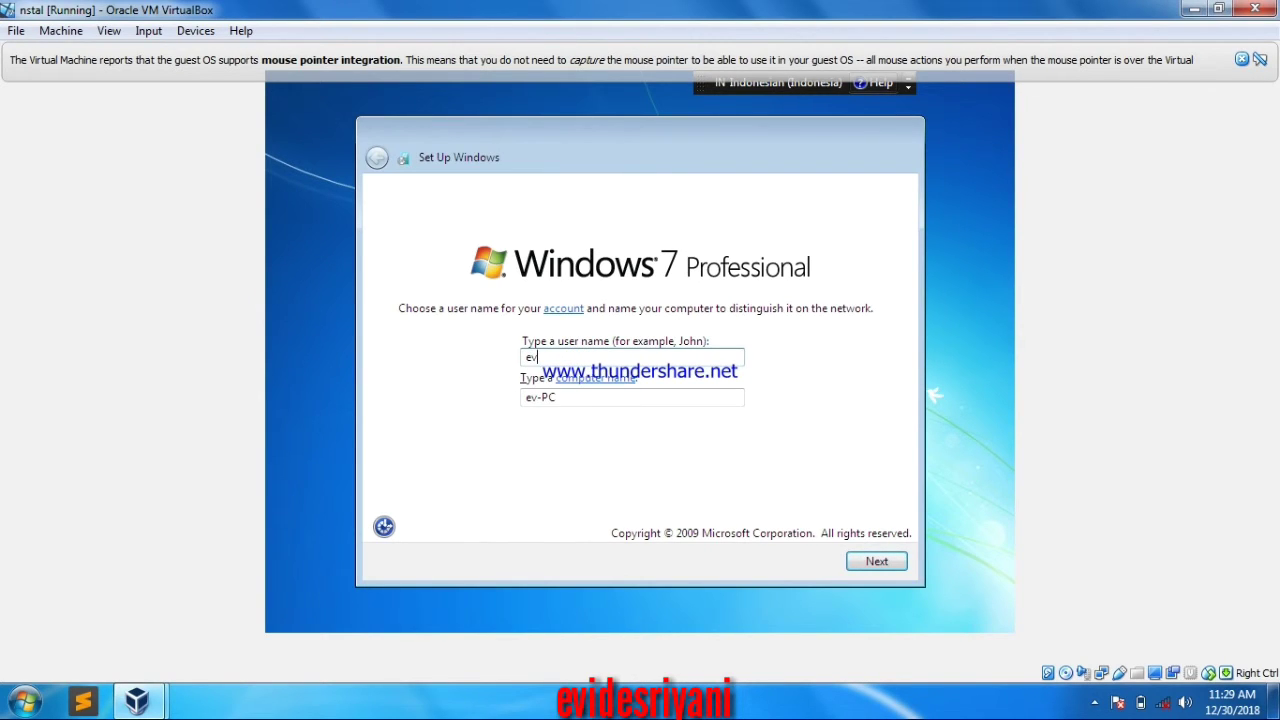
{"action": "type", "text": "i des"}
{"action": "left_click", "coordinate": [877, 563]}
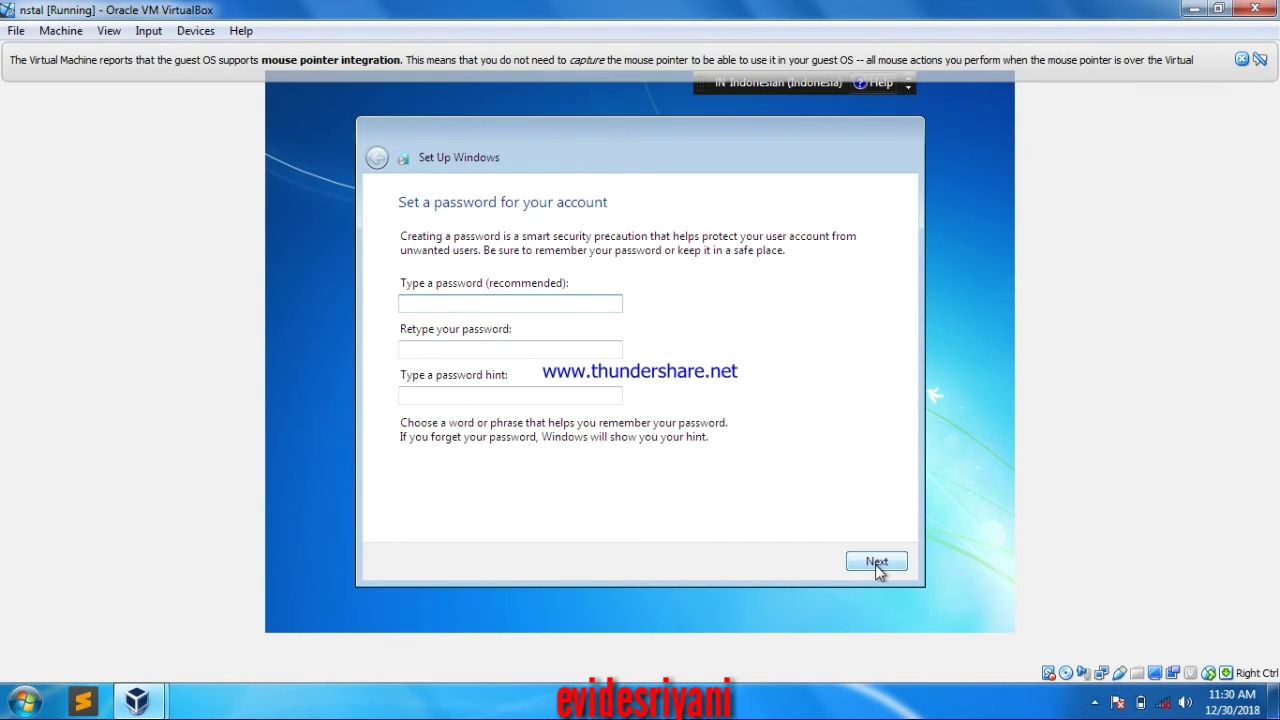
{"action": "left_click", "coordinate": [876, 565]}
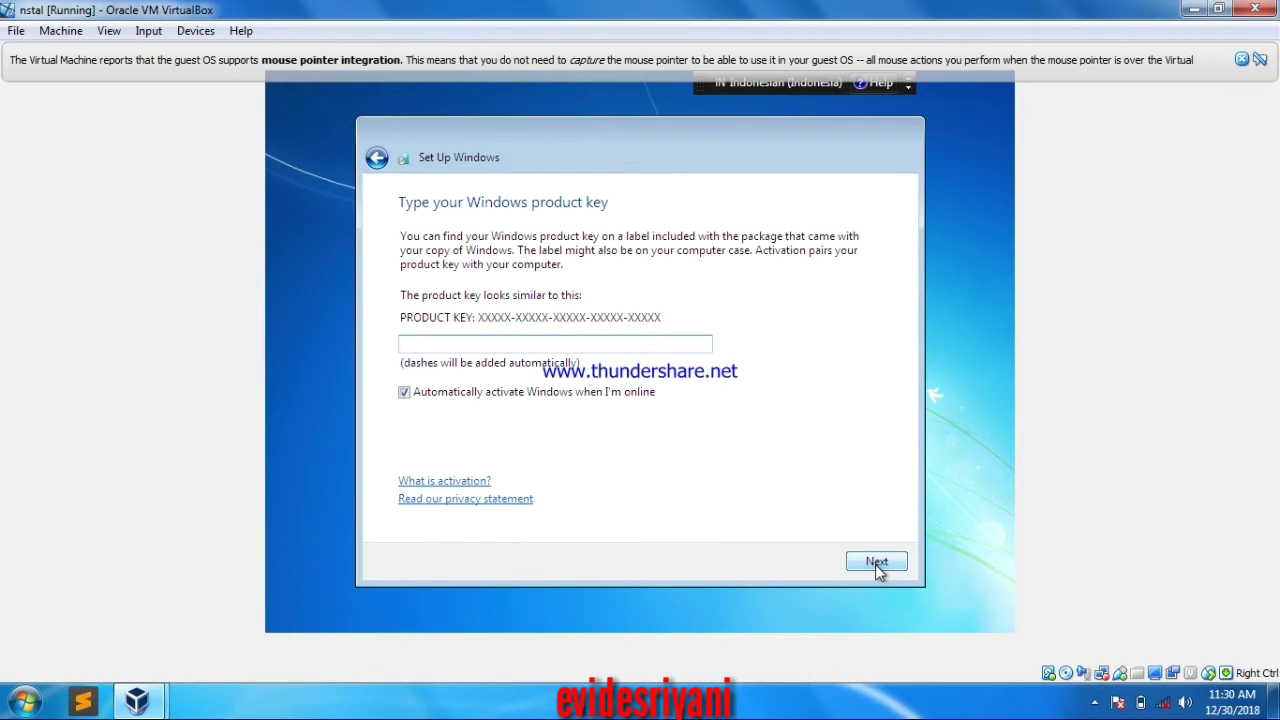
{"action": "left_click", "coordinate": [876, 563]}
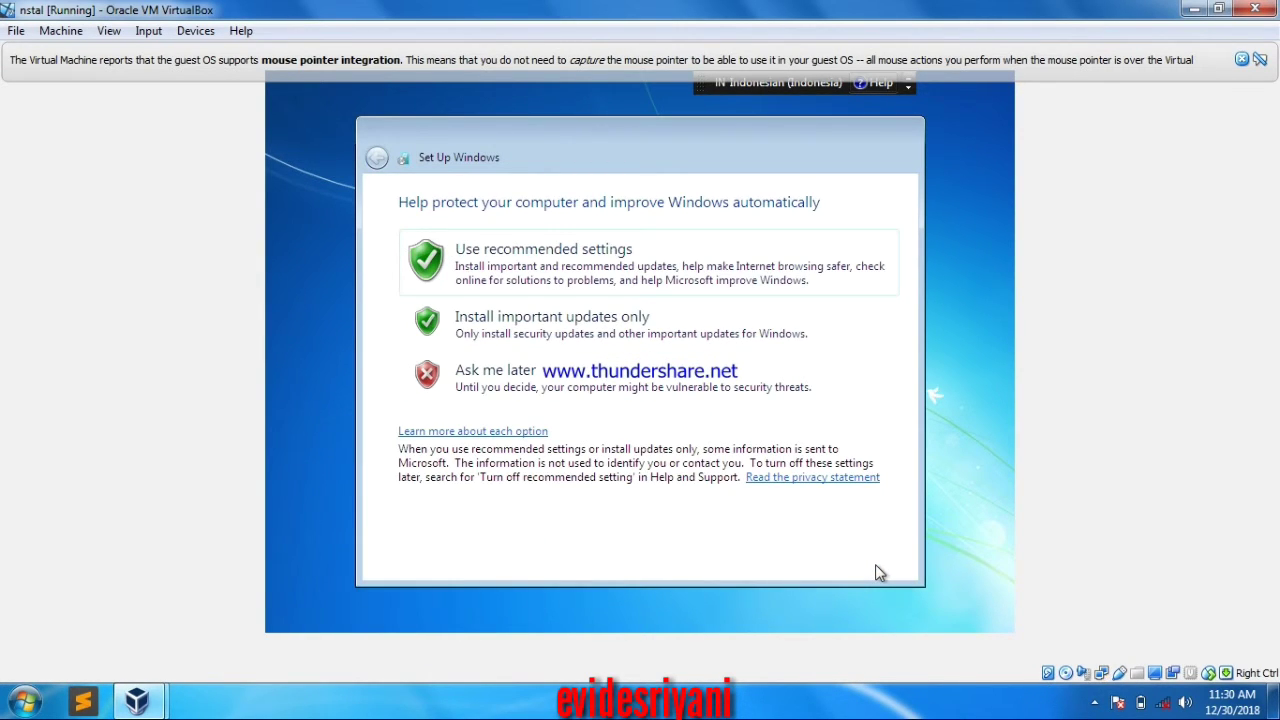
Finish Windows setup with recommended settings, the (UTC+07:00) Bangkok, Hanoi, Jakarta time zone and the Public network location.
{"action": "left_click", "coordinate": [787, 272]}
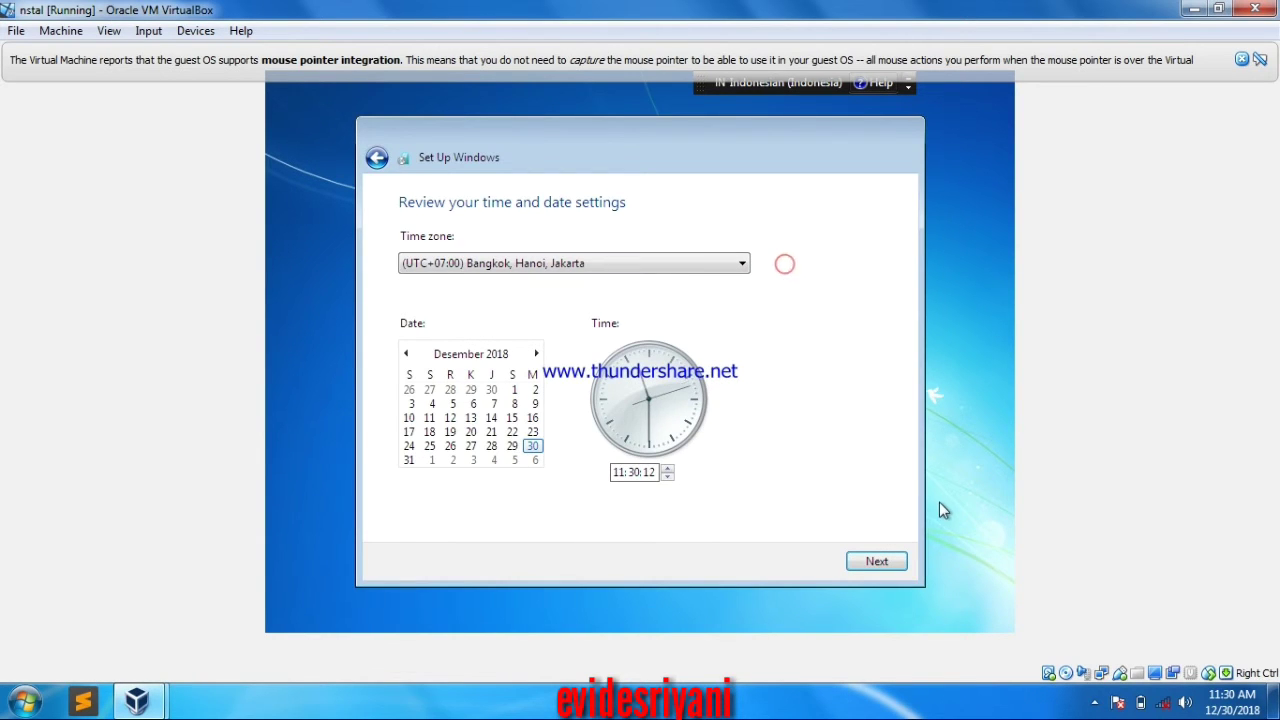
{"action": "left_click", "coordinate": [868, 566]}
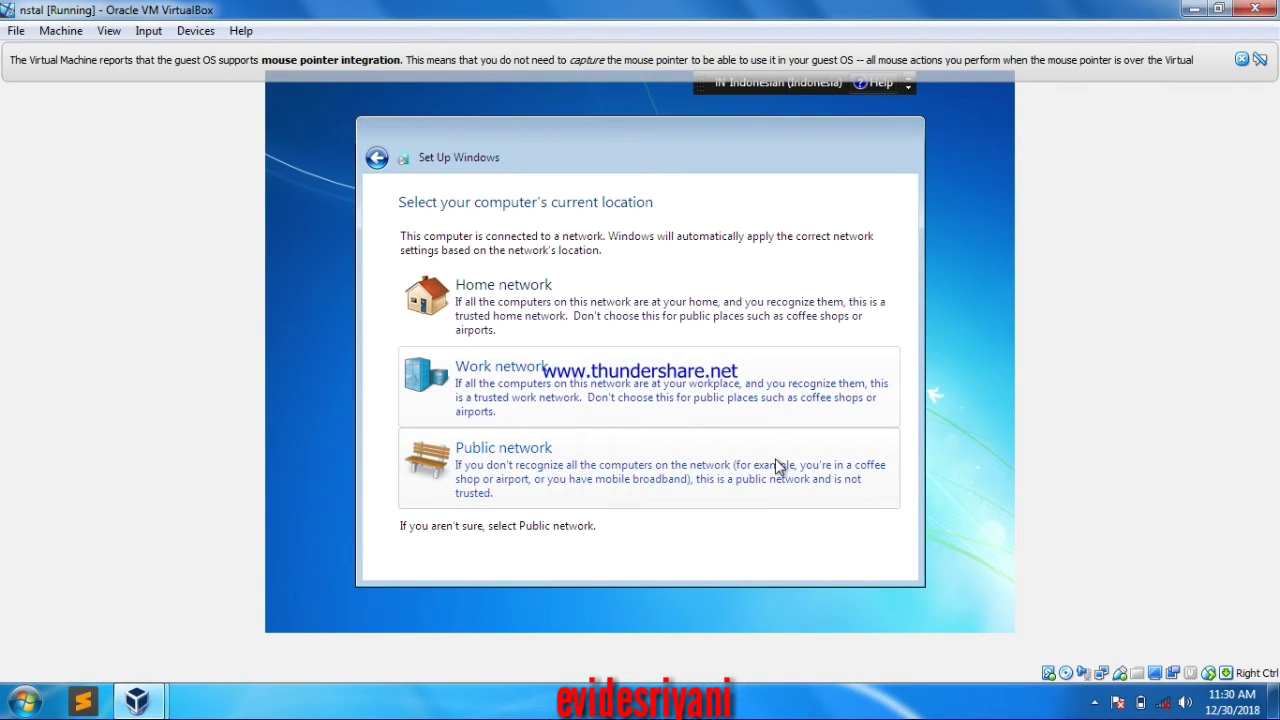
{"action": "left_click", "coordinate": [775, 472]}
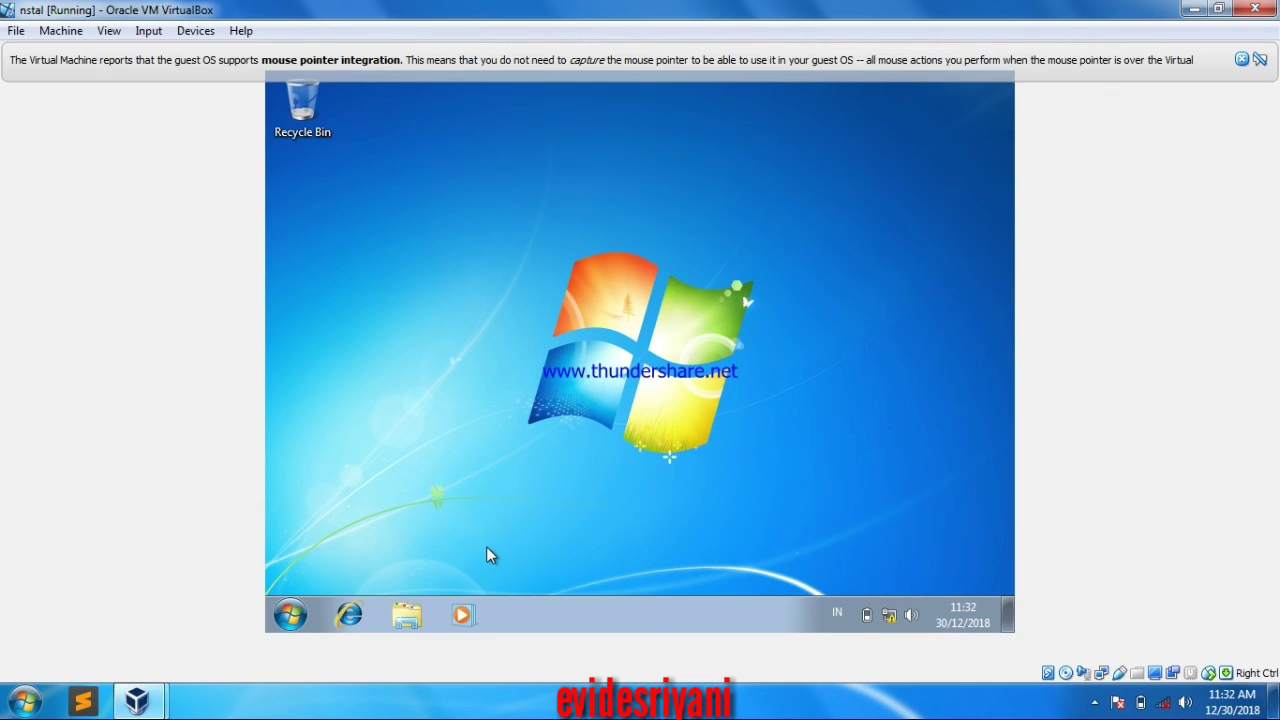
{"action": "left_click", "coordinate": [290, 615]}
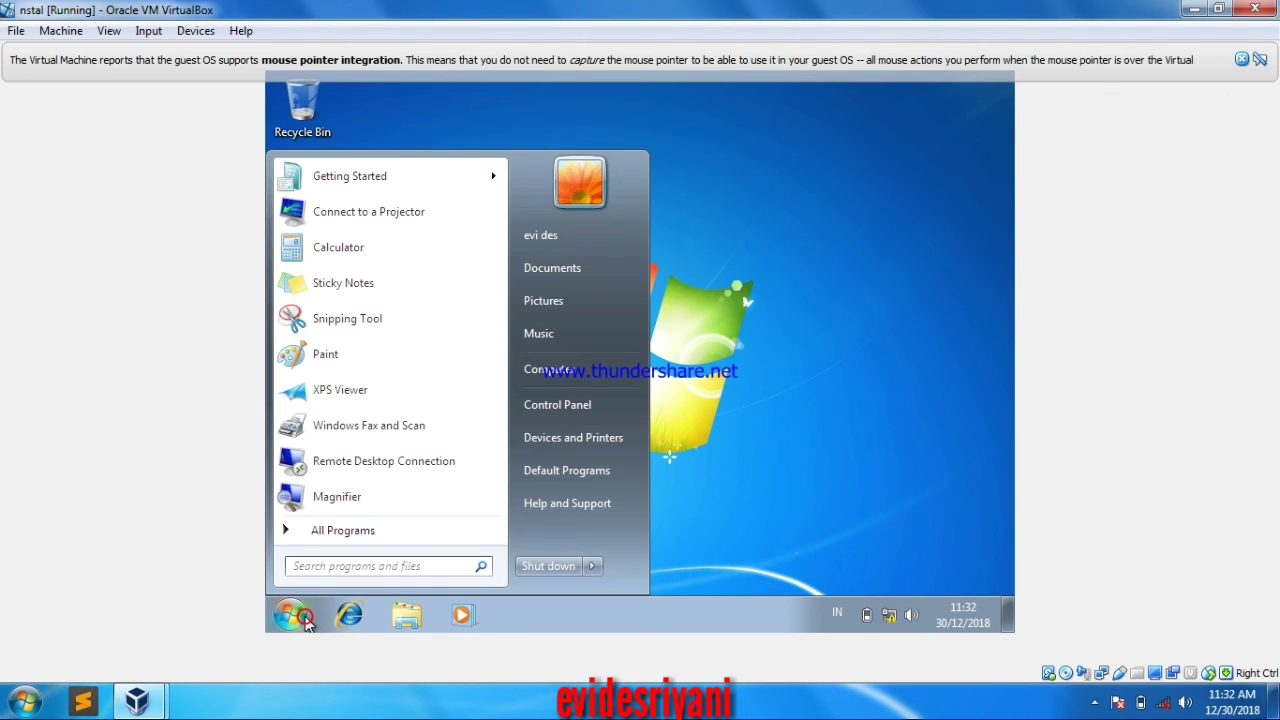
{"action": "left_click", "coordinate": [290, 615]}
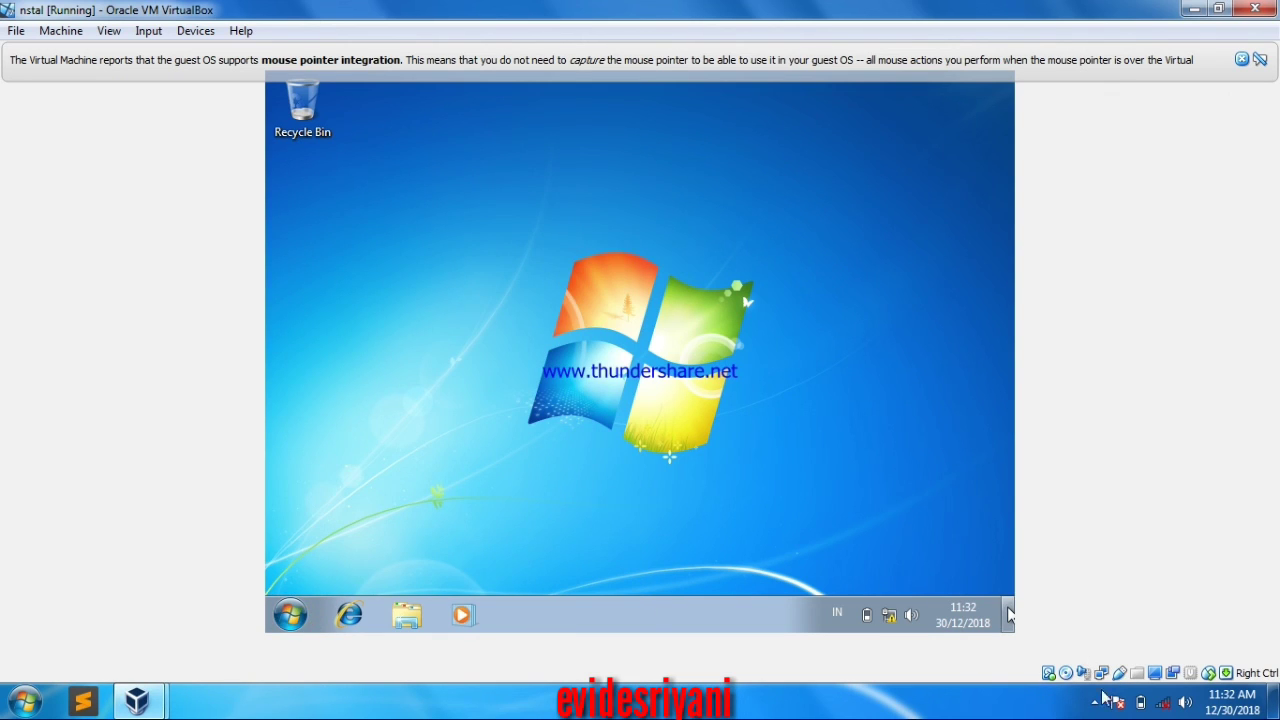